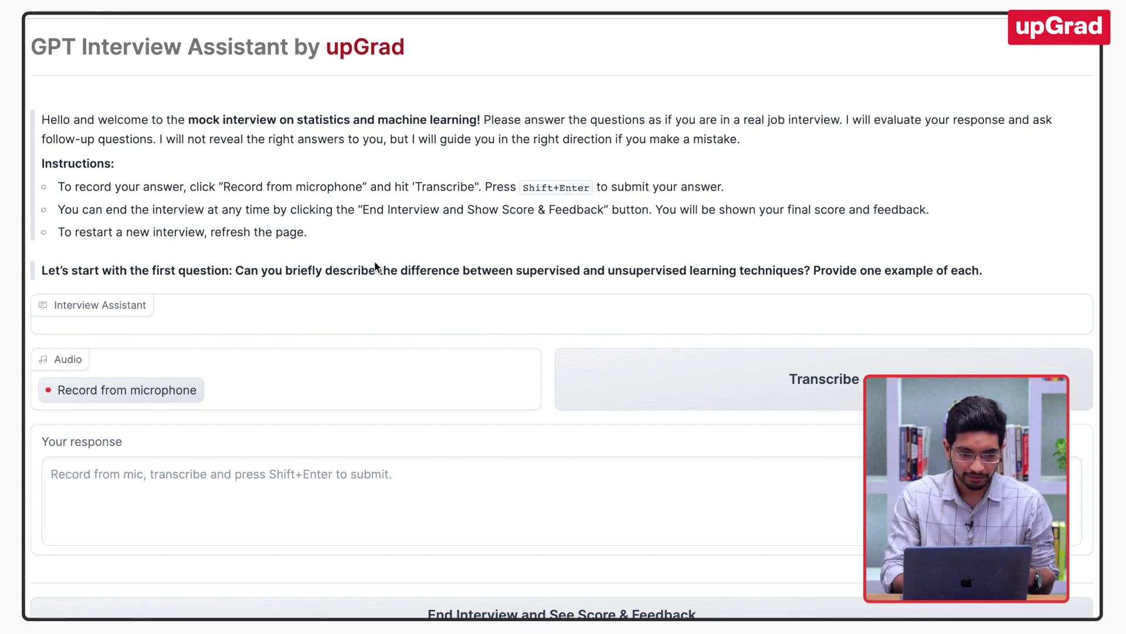
Read the welcome text and the first question on supervised versus unsupervised learning
{"action": "left_click_drag", "start_coordinate": [238, 118], "coordinate": [42, 119]}
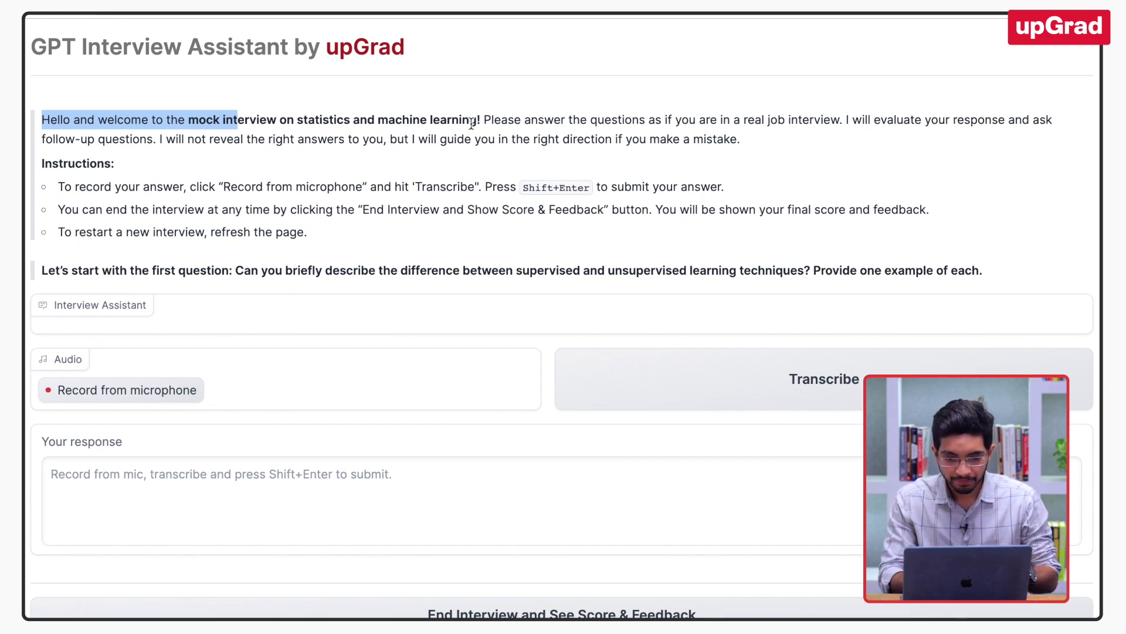
{"action": "left_click", "coordinate": [211, 229]}
{"action": "left_click_drag", "start_coordinate": [73, 272], "coordinate": [269, 273]}
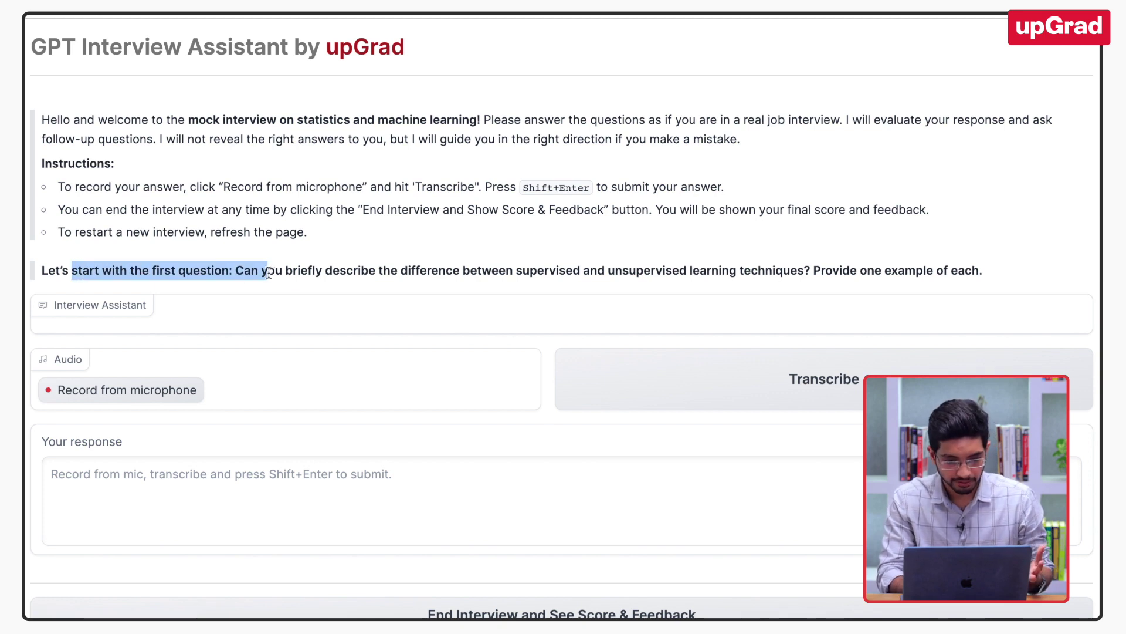
{"action": "left_click", "coordinate": [312, 272]}
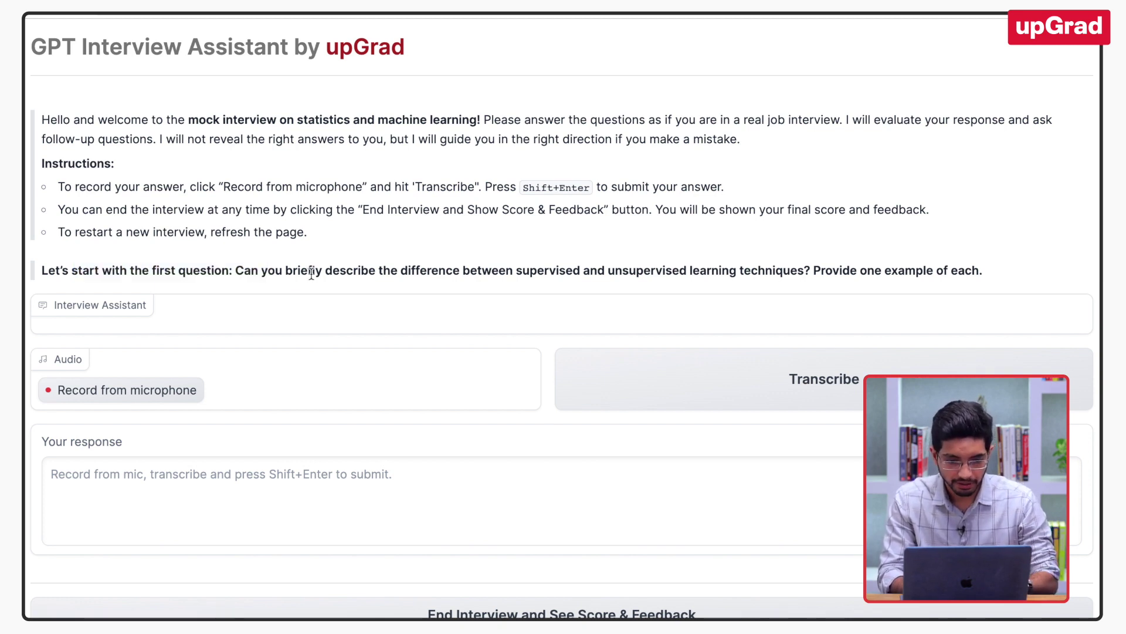
{"action": "left_click_drag", "start_coordinate": [312, 273], "coordinate": [404, 283]}
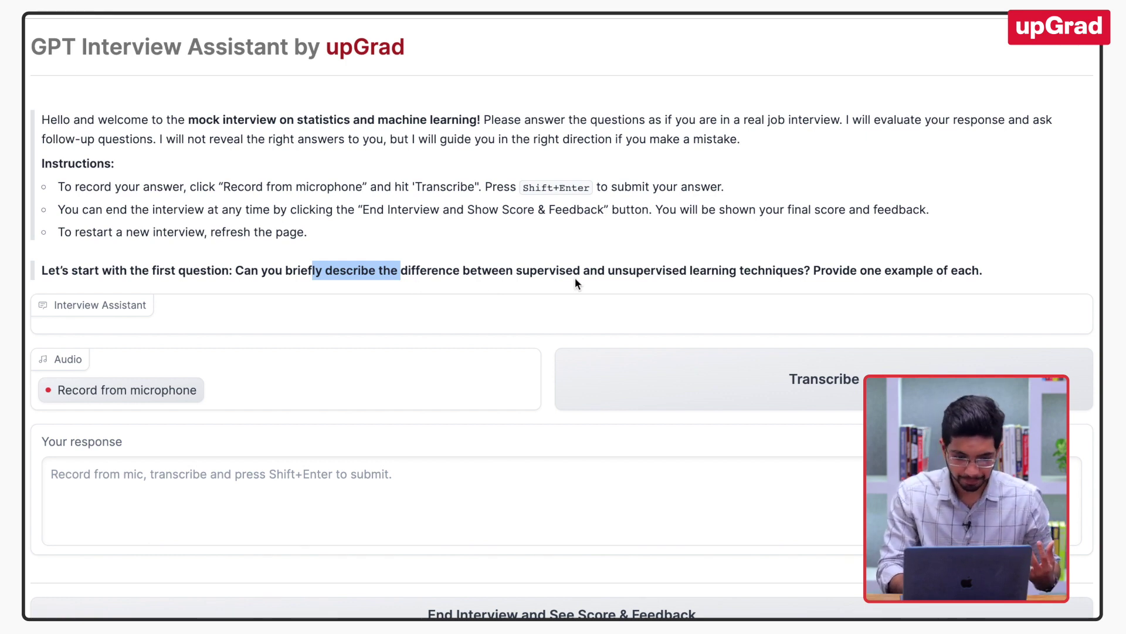
{"action": "scroll", "coordinate": [444, 308], "scroll_direction": "down", "scroll_amount": 2}
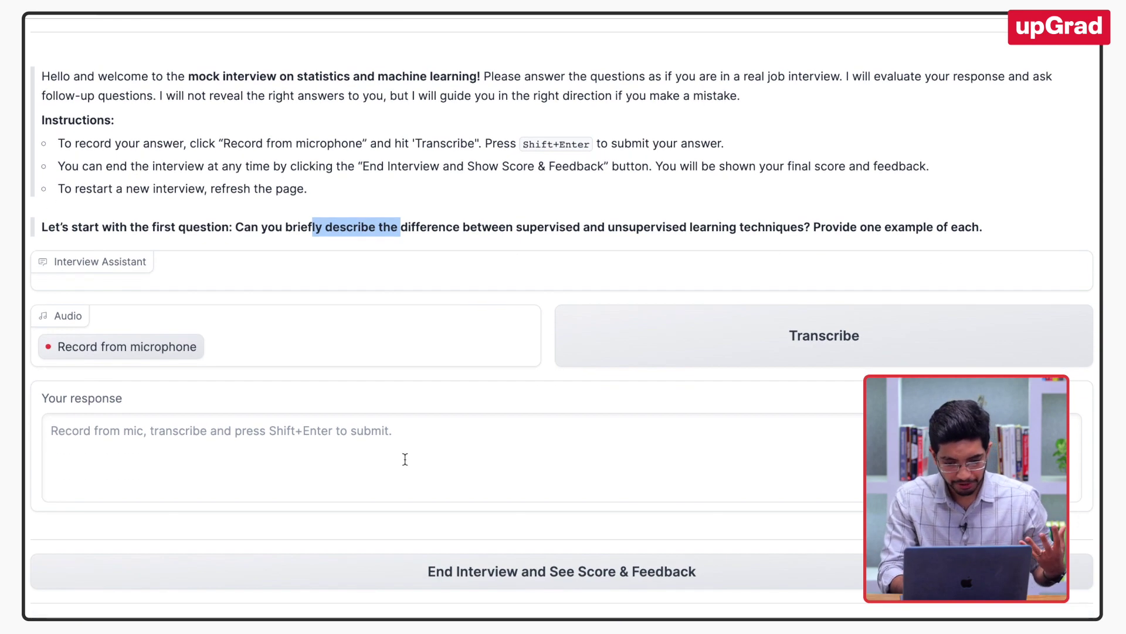
{"action": "left_click", "coordinate": [385, 453]}
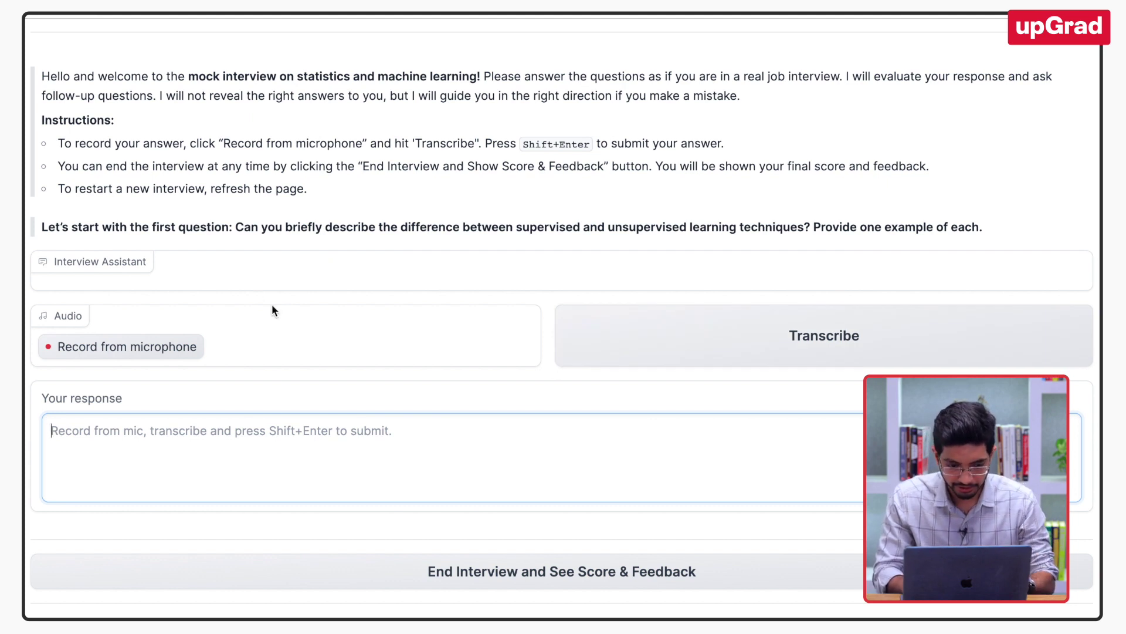
Record a spoken answer on supervised versus unsupervised learning, transcribe it, review it, and submit it
{"action": "left_click", "coordinate": [172, 345]}
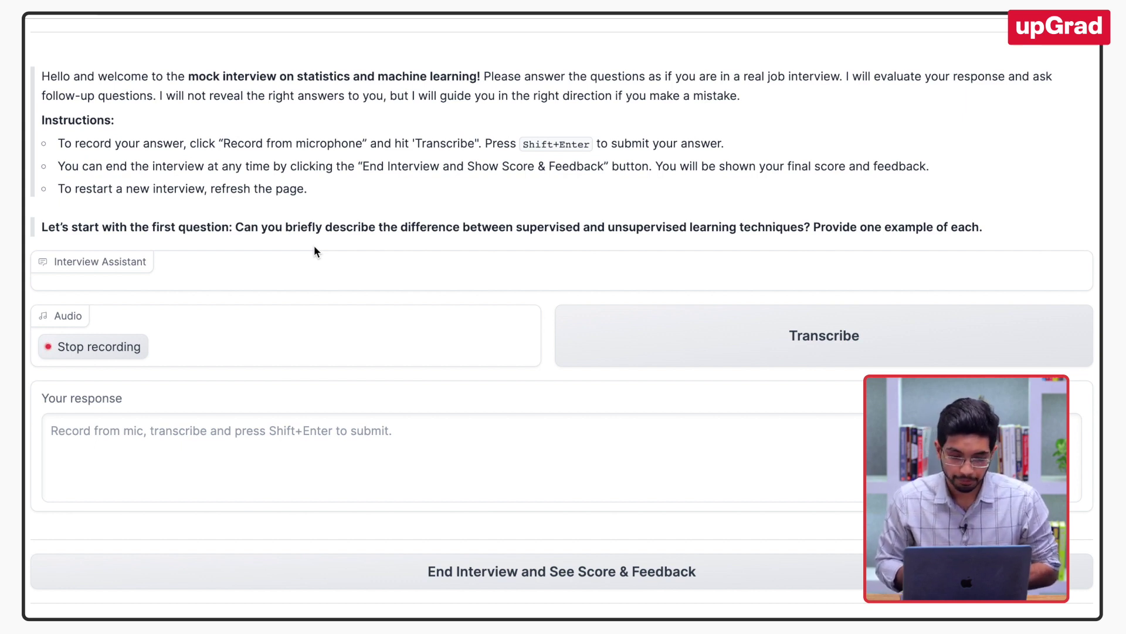
{"action": "left_click", "coordinate": [139, 333]}
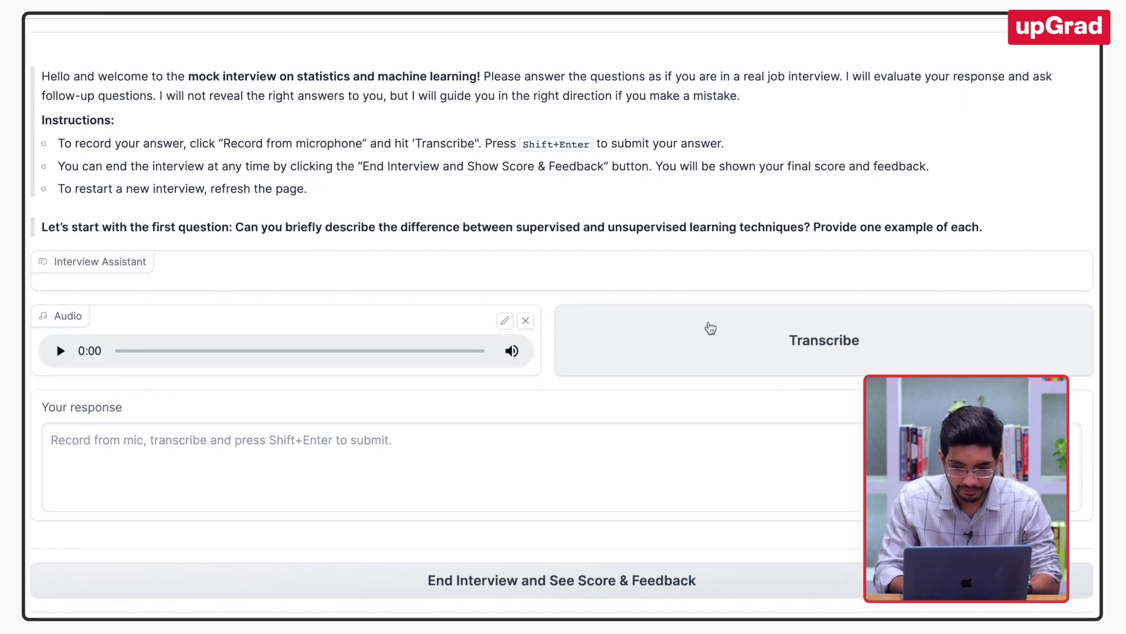
{"action": "left_click", "coordinate": [724, 336]}
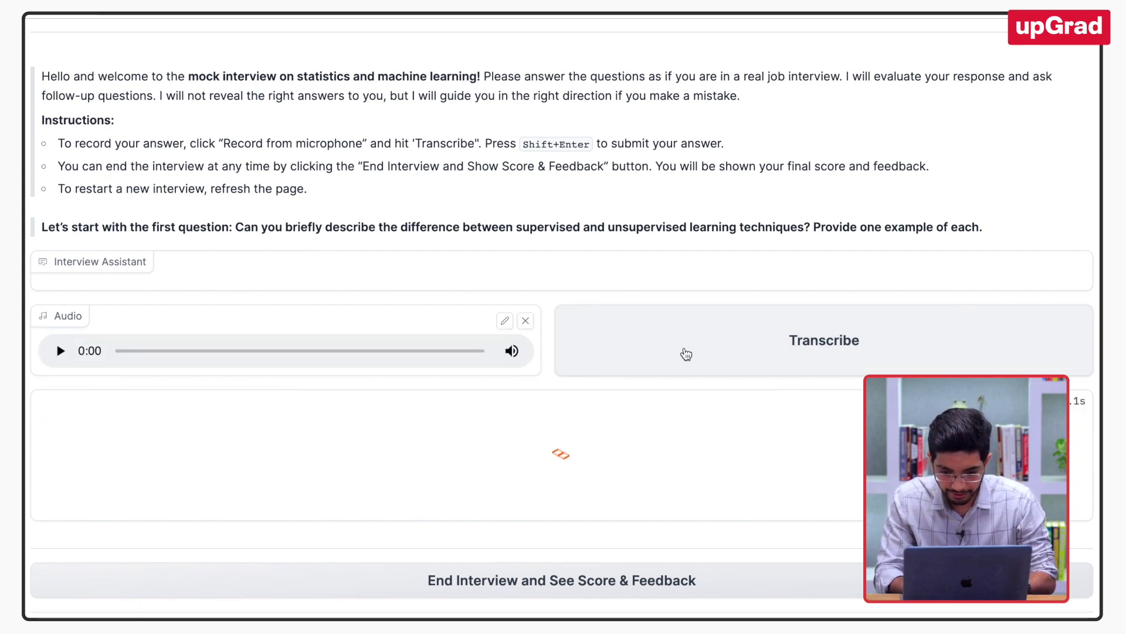
{"action": "scroll", "coordinate": [684, 352], "scroll_direction": "down", "scroll_amount": 1}
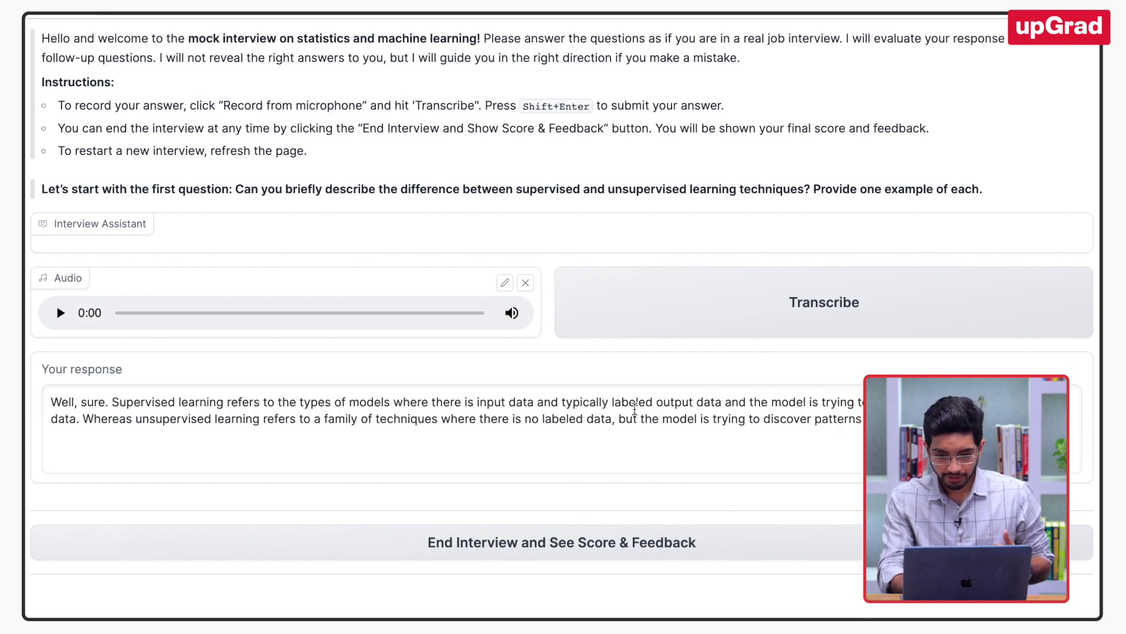
{"action": "left_click_drag", "start_coordinate": [544, 404], "coordinate": [772, 420]}
{"action": "left_click", "coordinate": [787, 420]}
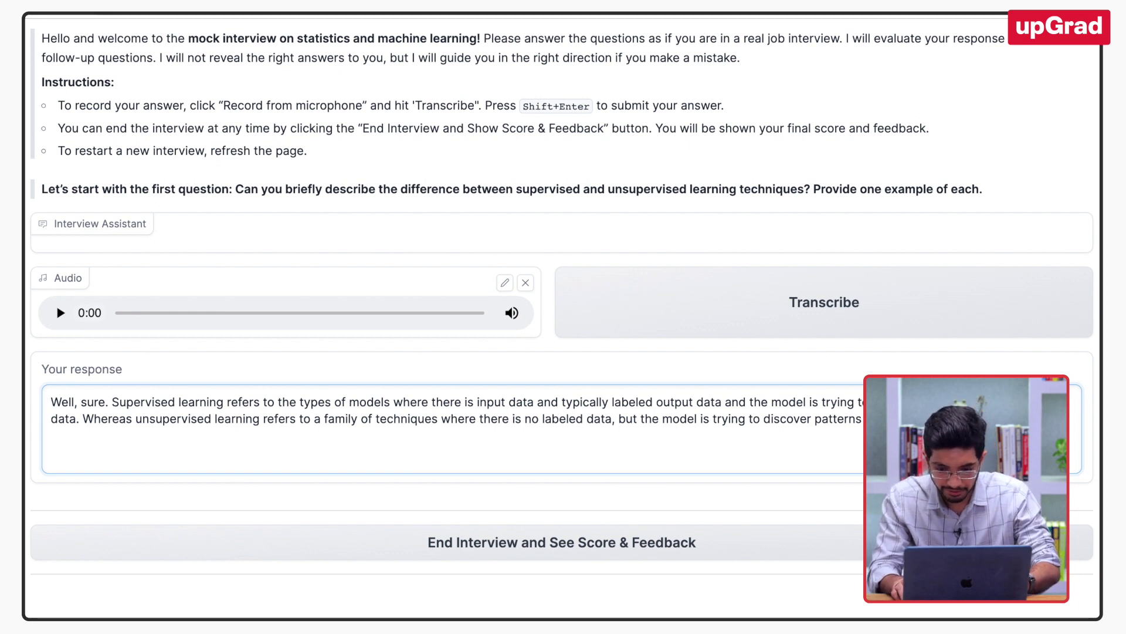
{"action": "key", "text": "shift+Return"}
{"action": "scroll", "coordinate": [752, 396], "scroll_direction": "down", "scroll_amount": 1}
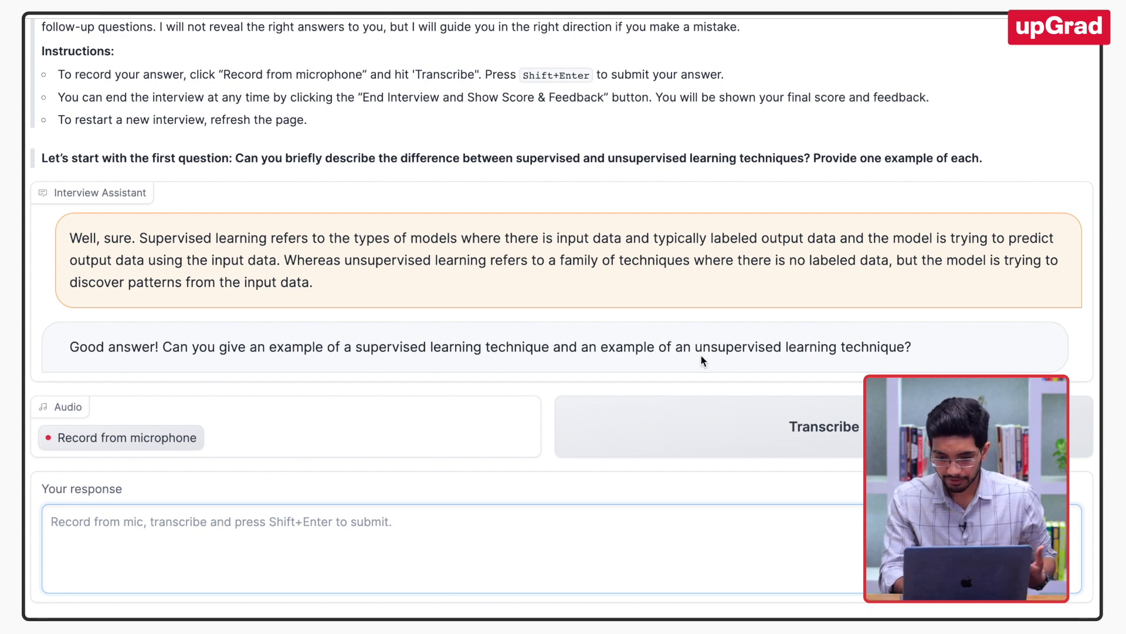
Submit a recorded, transcribed answer giving linear regression and k-means clustering as examples
{"action": "left_click", "coordinate": [170, 442]}
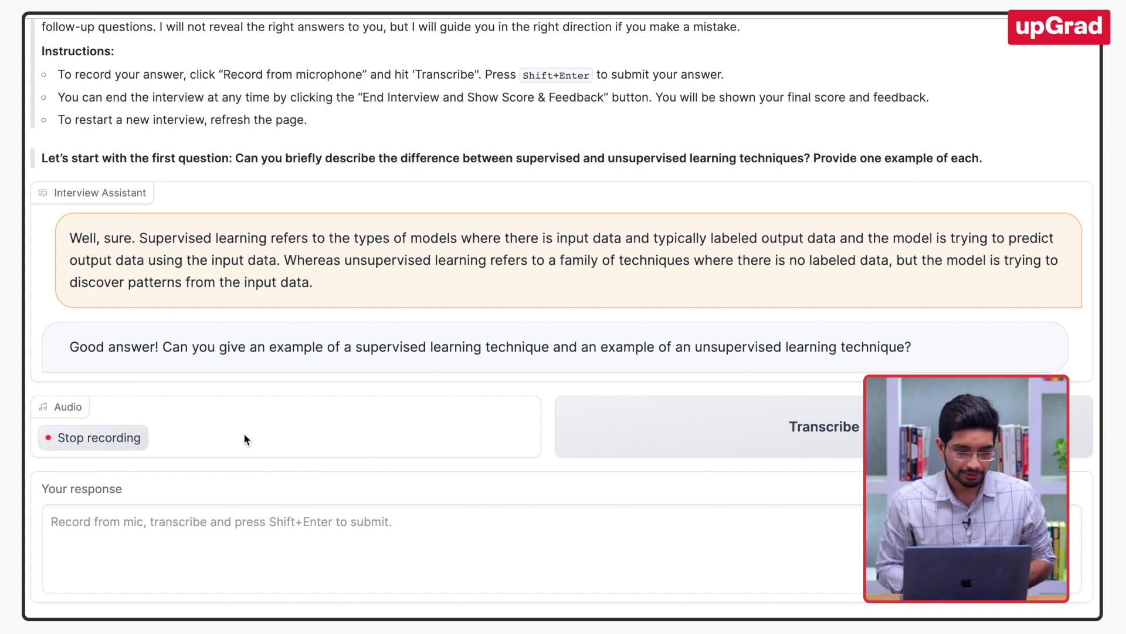
{"action": "left_click", "coordinate": [122, 441]}
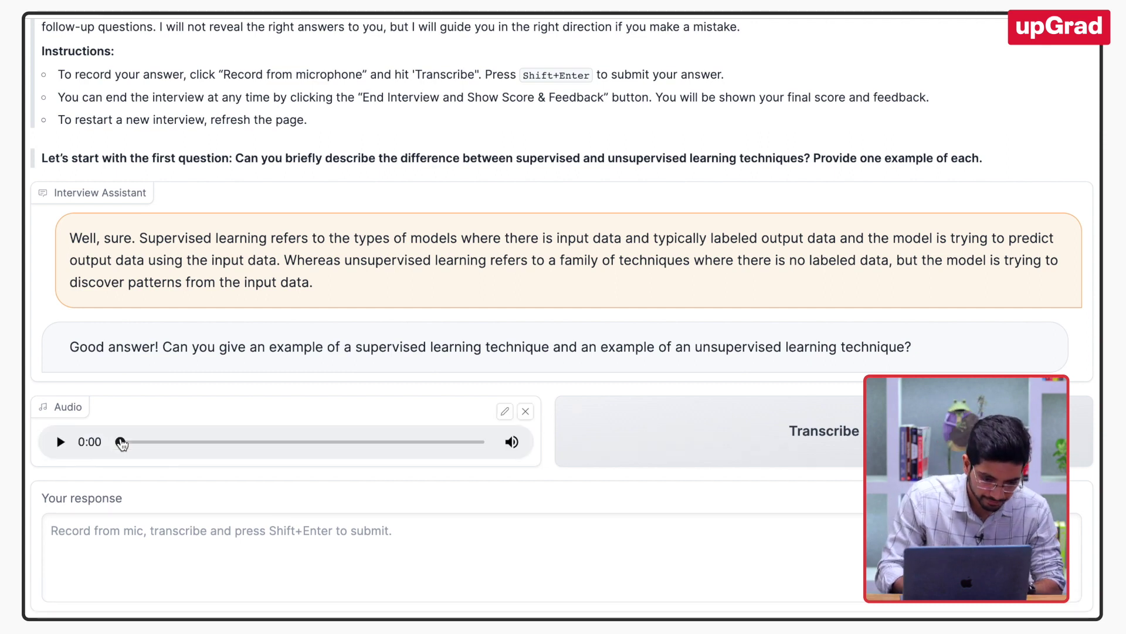
{"action": "left_click", "coordinate": [629, 420]}
{"action": "scroll", "coordinate": [649, 297], "scroll_direction": "down", "scroll_amount": 3}
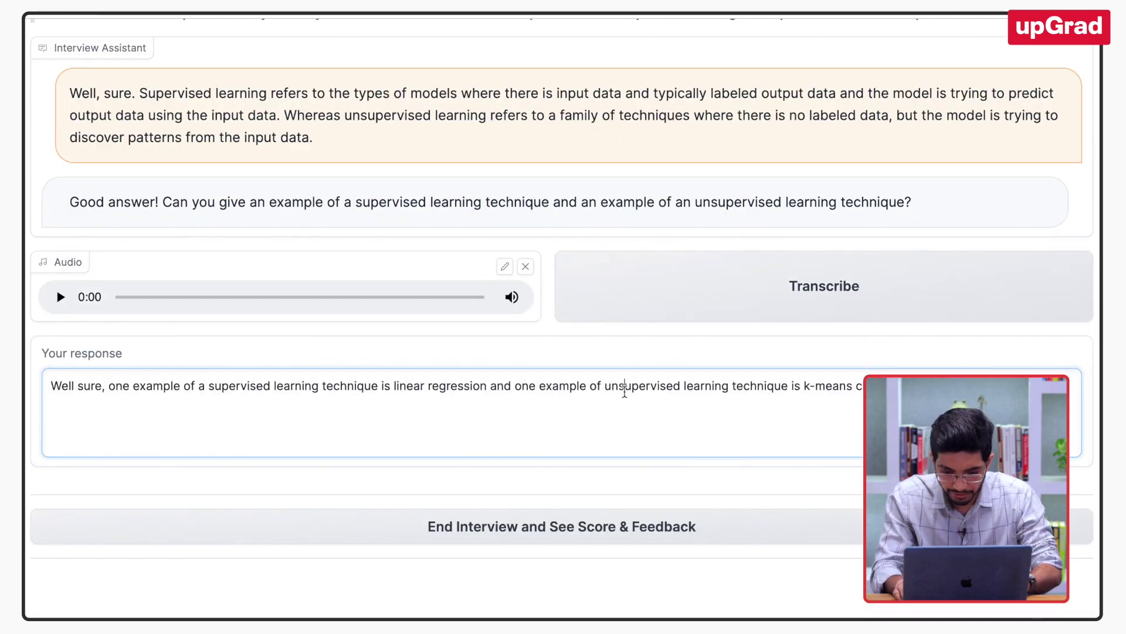
{"action": "key", "text": "shift+Return"}
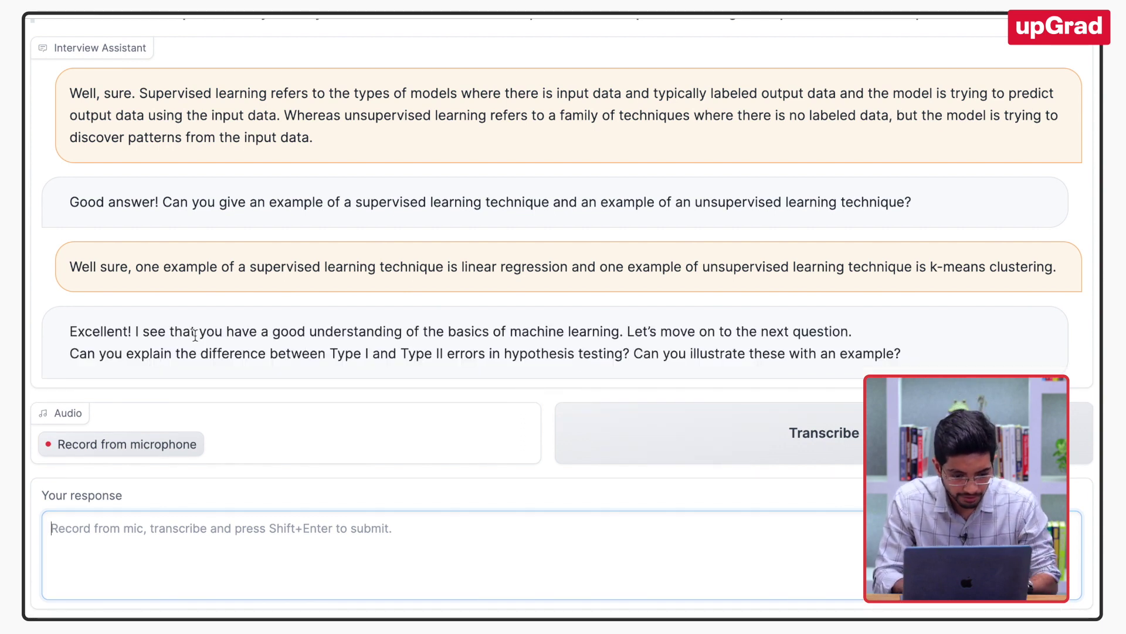
{"action": "left_click_drag", "start_coordinate": [192, 333], "coordinate": [307, 334]}
Record and submit an "I don't know" answer to the Type I versus Type II errors question
{"action": "left_click", "coordinate": [306, 334]}
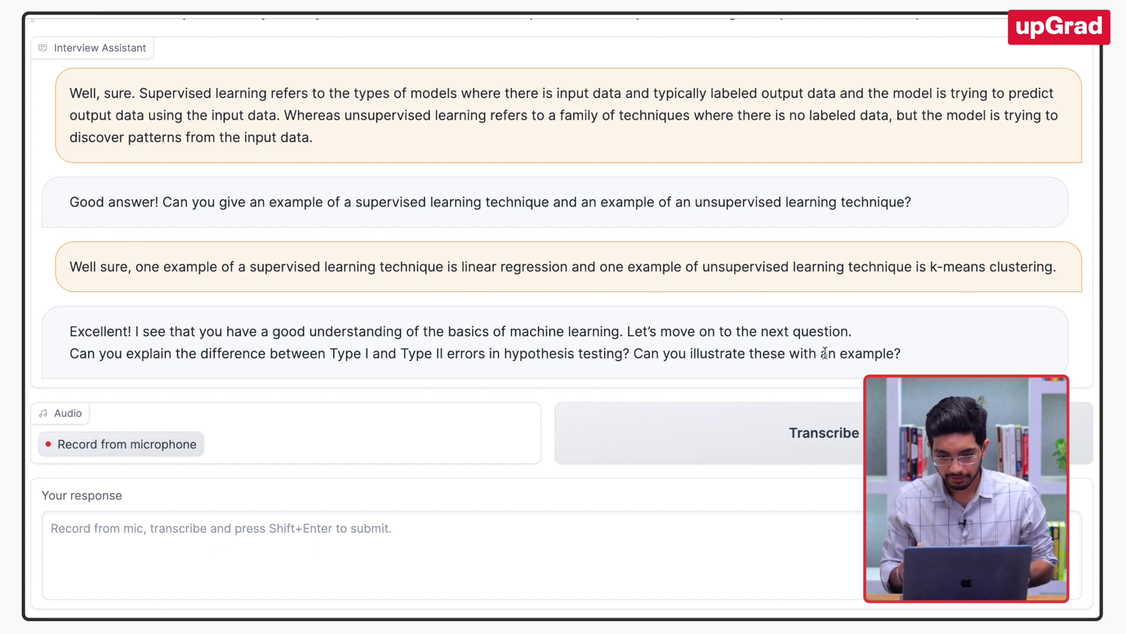
{"action": "left_click", "coordinate": [177, 444]}
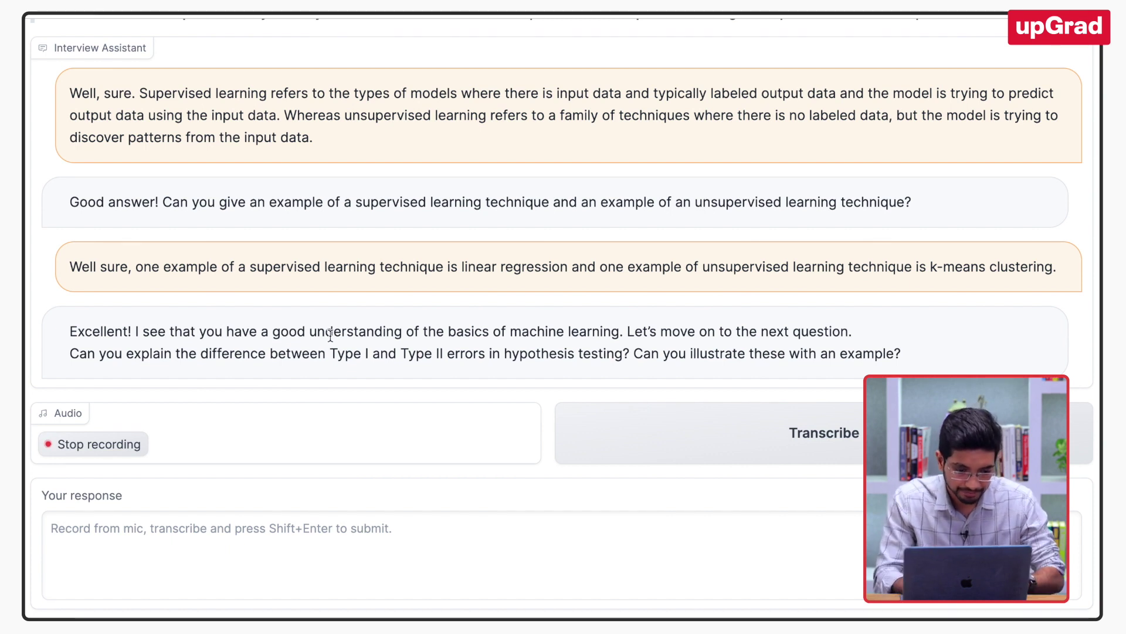
{"action": "left_click", "coordinate": [139, 437]}
{"action": "left_click", "coordinate": [641, 441]}
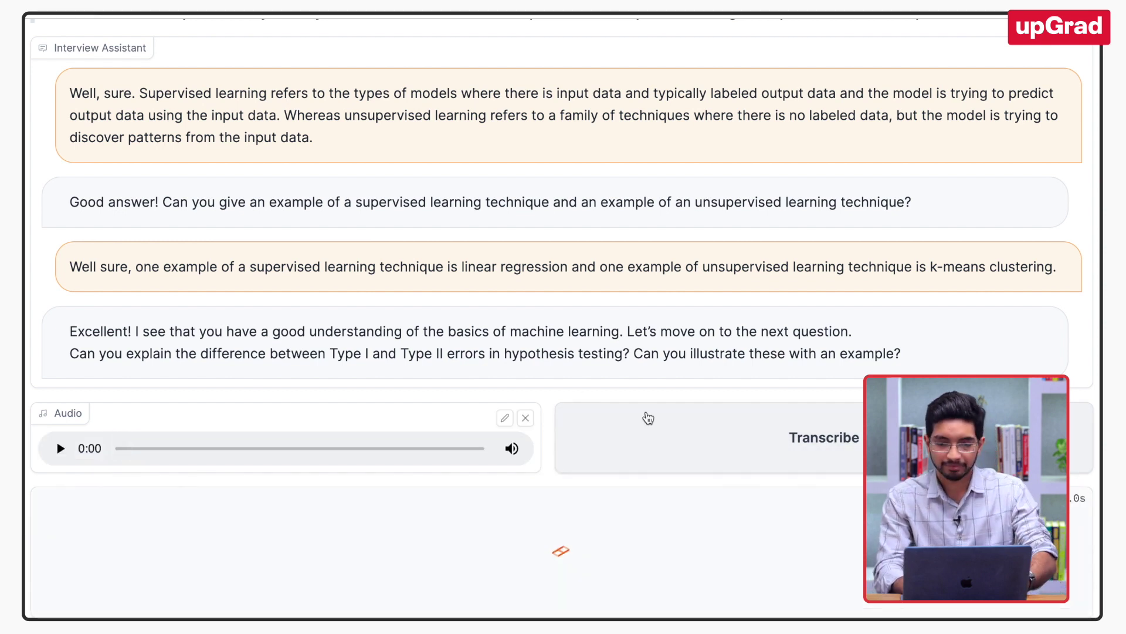
{"action": "scroll", "coordinate": [666, 321], "scroll_direction": "down", "scroll_amount": 2}
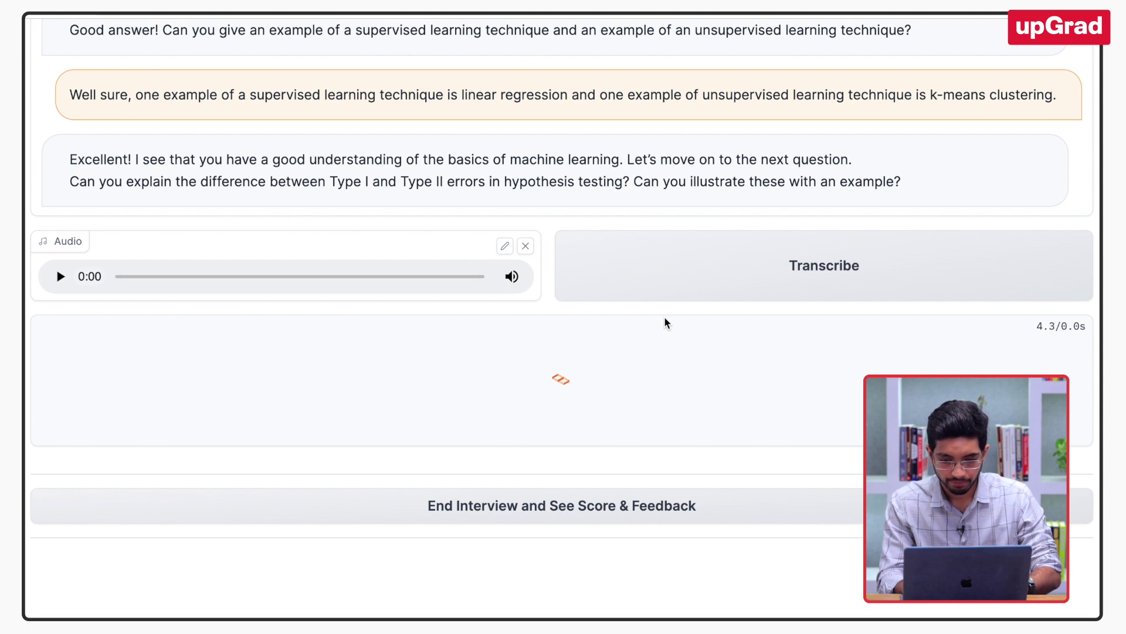
{"action": "left_click", "coordinate": [564, 388]}
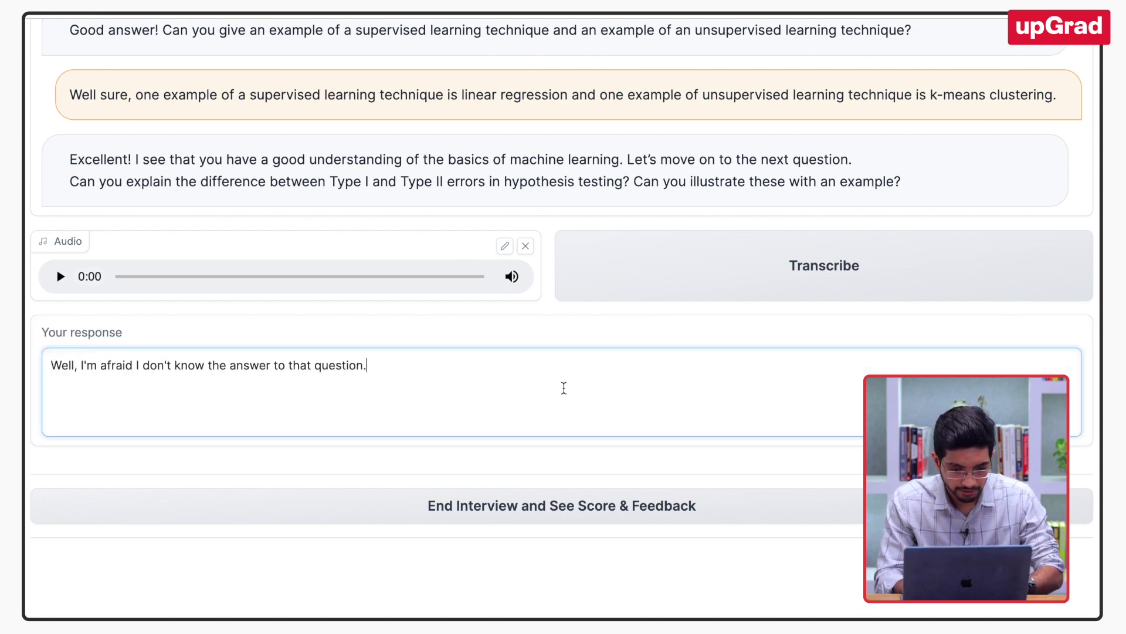
{"action": "key", "text": "shift+Return"}
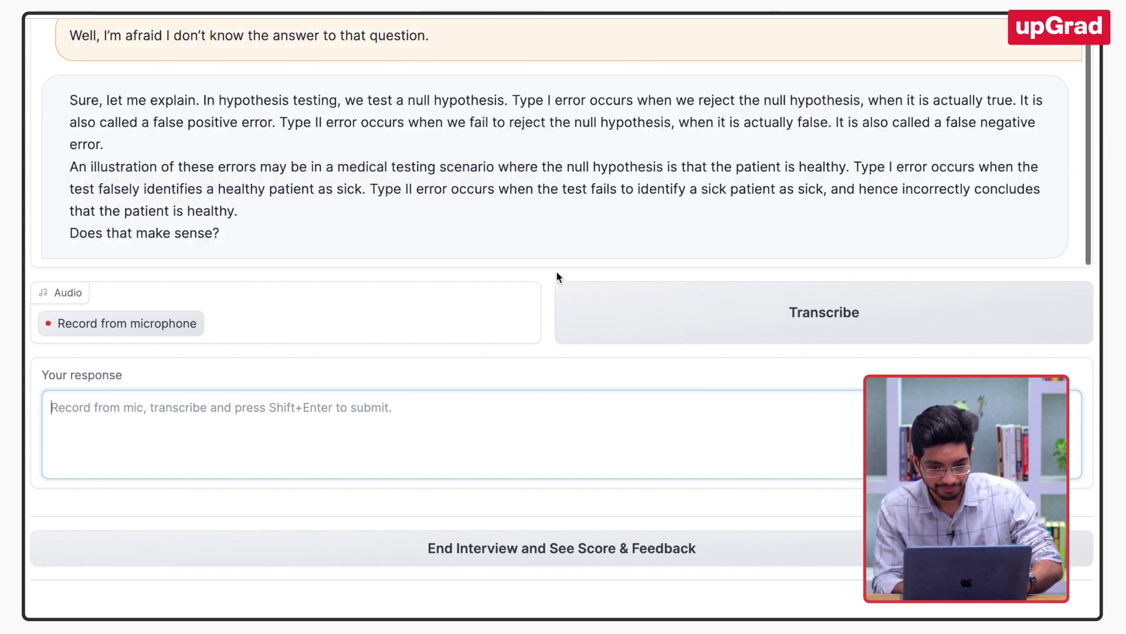
{"action": "scroll", "coordinate": [554, 253], "scroll_direction": "up", "scroll_amount": 1}
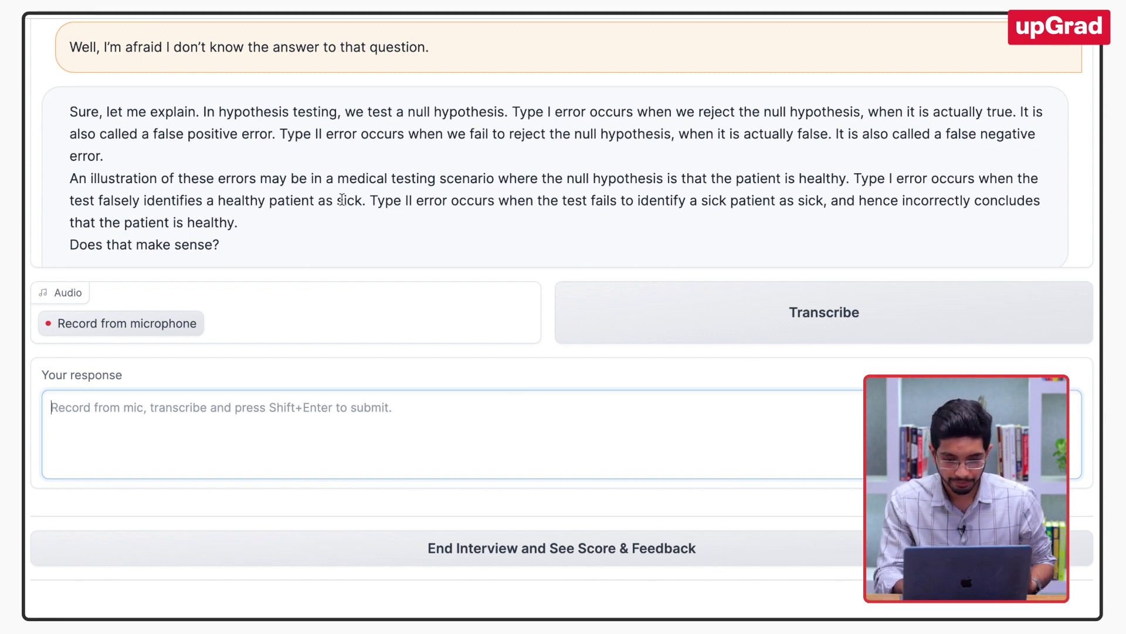
{"action": "scroll", "coordinate": [429, 216], "scroll_direction": "down", "scroll_amount": 1}
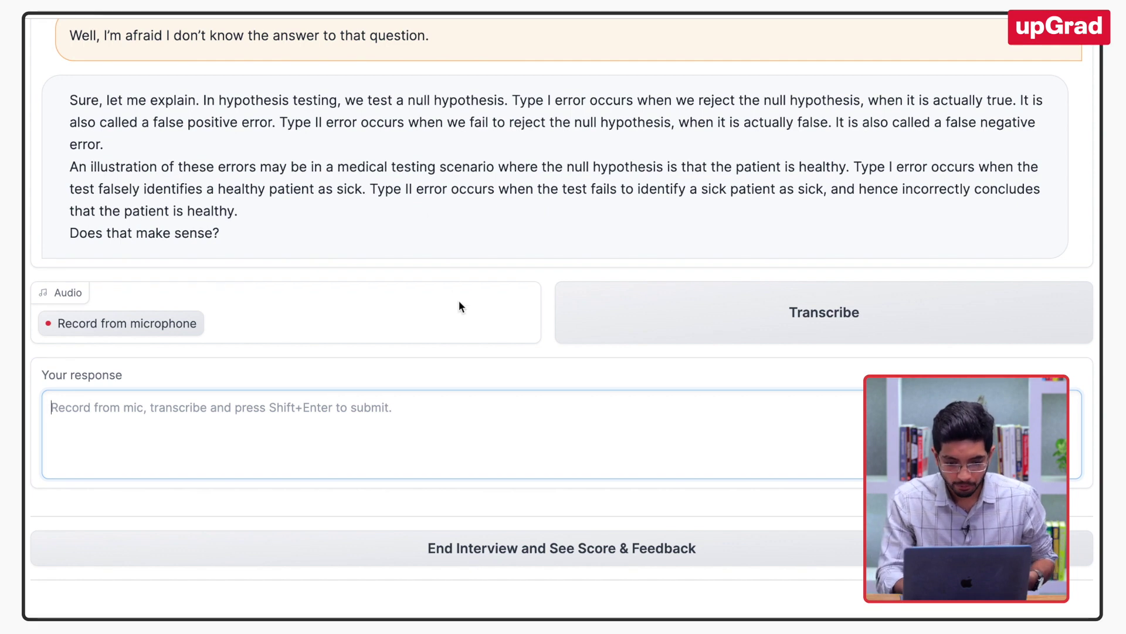
{"action": "scroll", "coordinate": [470, 329], "scroll_direction": "down", "scroll_amount": 2}
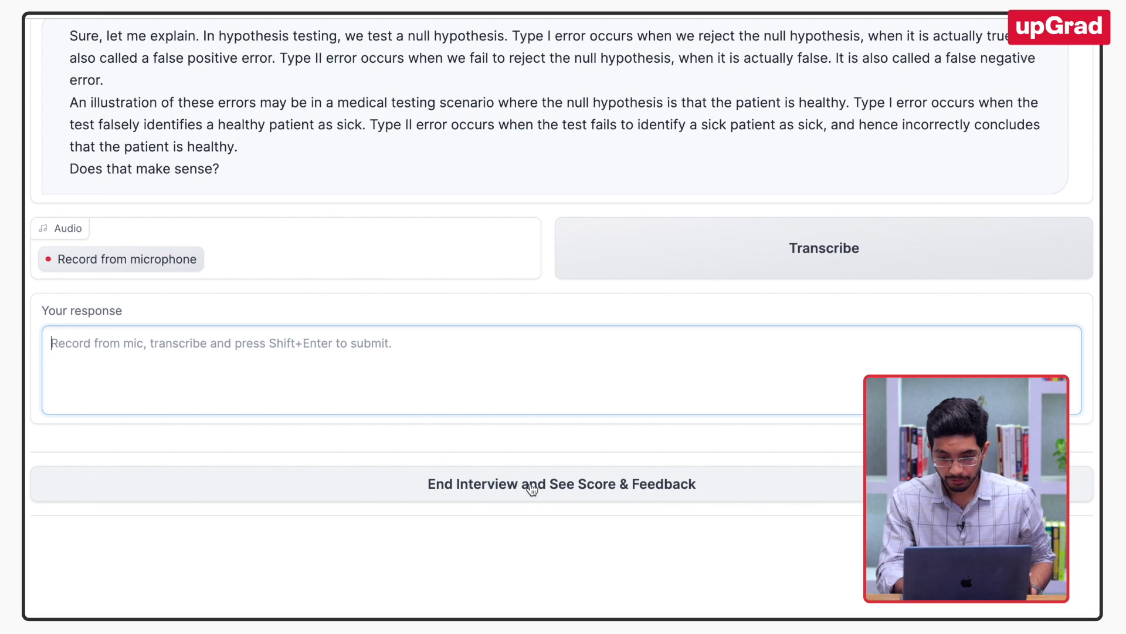
{"action": "scroll", "coordinate": [544, 489], "scroll_direction": "down", "scroll_amount": 1}
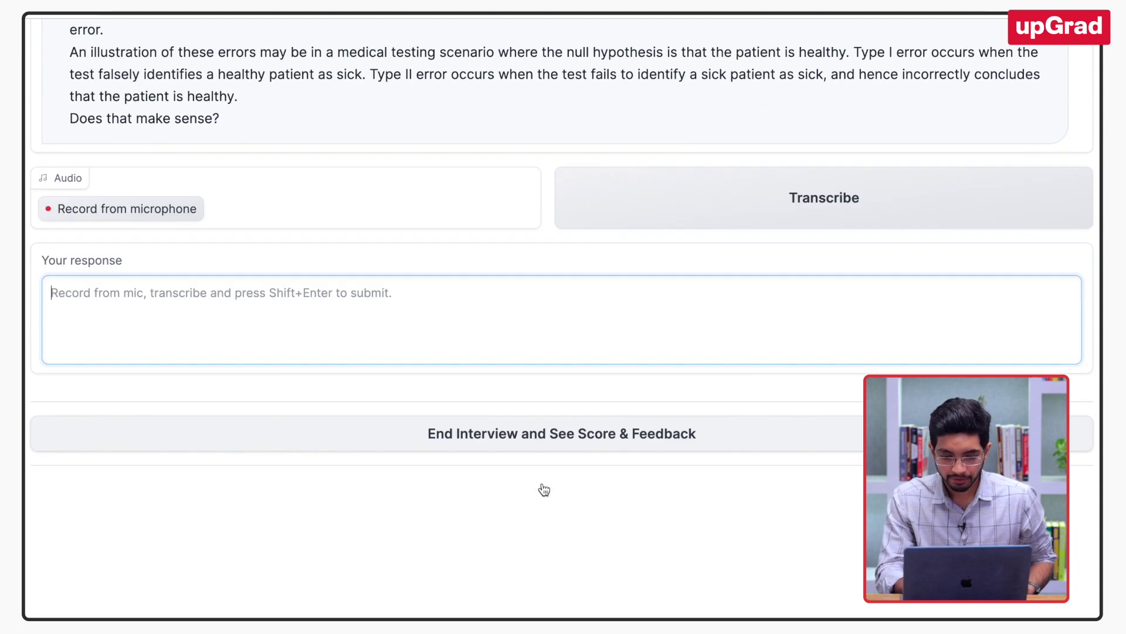
End the interview and review the 35.0% overall score with its per-question scores and feedback
{"action": "left_click", "coordinate": [541, 435]}
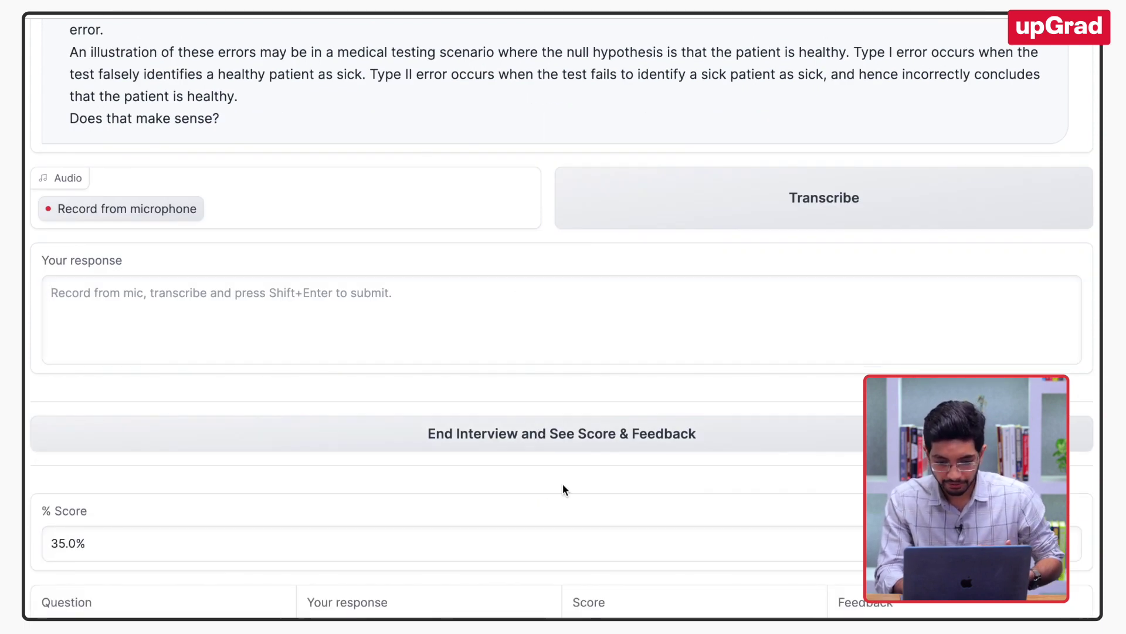
{"action": "scroll", "coordinate": [564, 488], "scroll_direction": "down", "scroll_amount": 1}
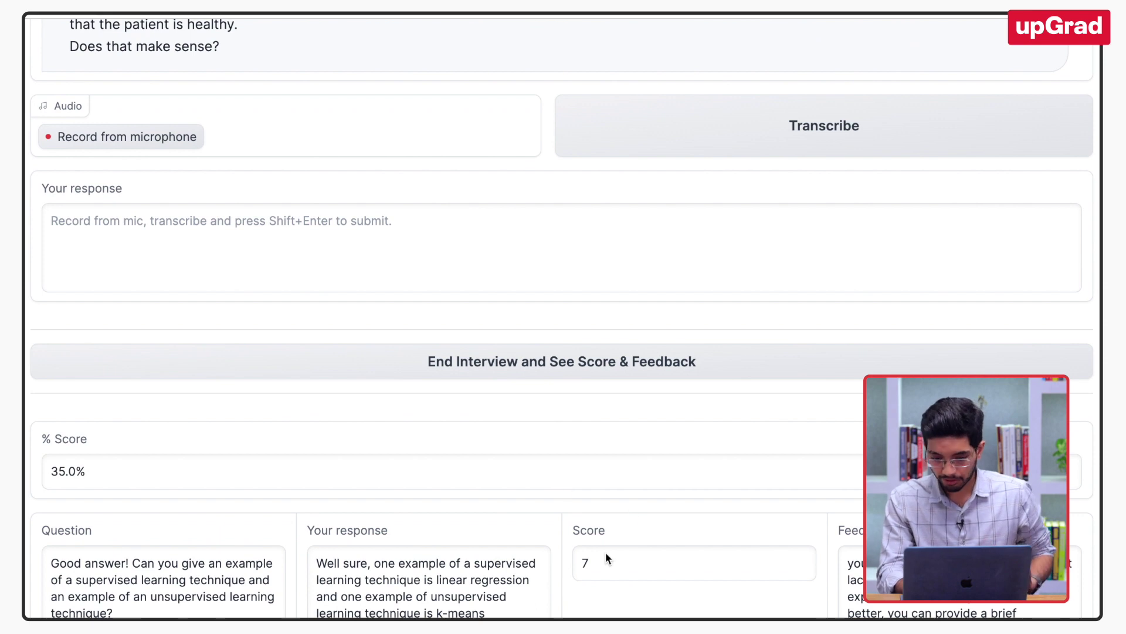
{"action": "scroll", "coordinate": [606, 553], "scroll_direction": "down", "scroll_amount": 3}
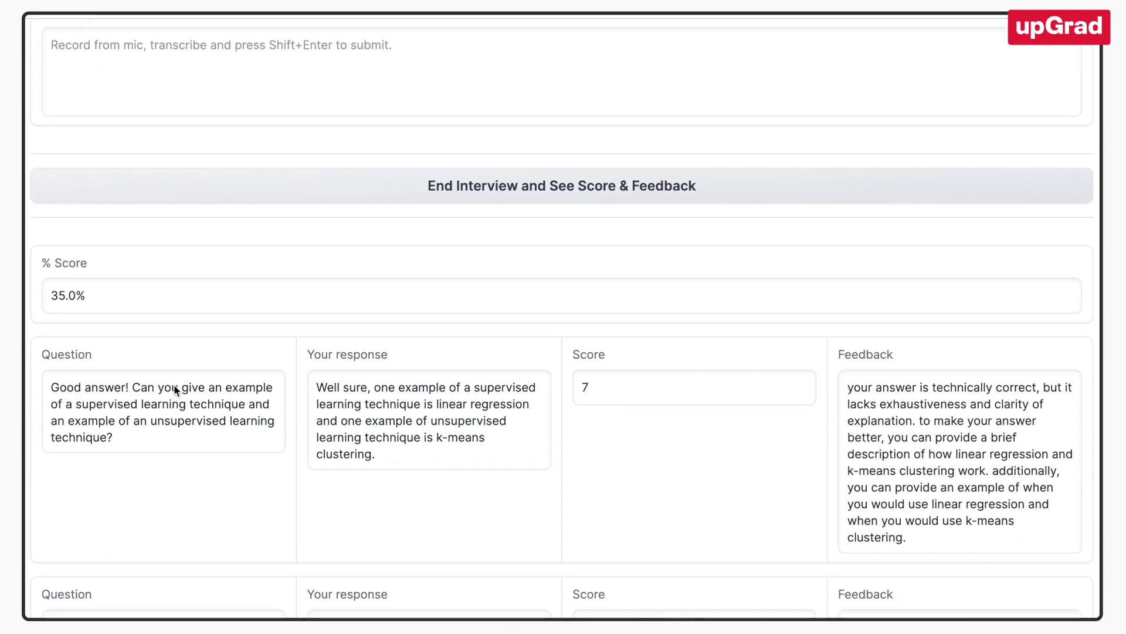
{"action": "scroll", "coordinate": [350, 418], "scroll_direction": "down", "scroll_amount": 1}
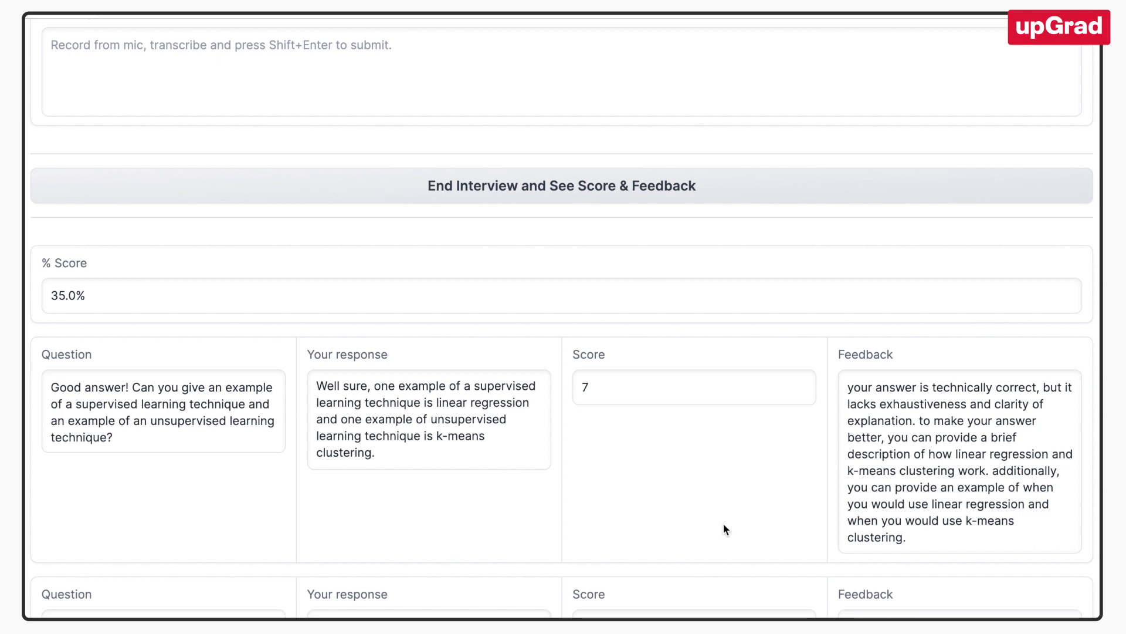
{"action": "scroll", "coordinate": [724, 525], "scroll_direction": "down", "scroll_amount": 3}
{"action": "scroll", "coordinate": [514, 484], "scroll_direction": "down", "scroll_amount": 1}
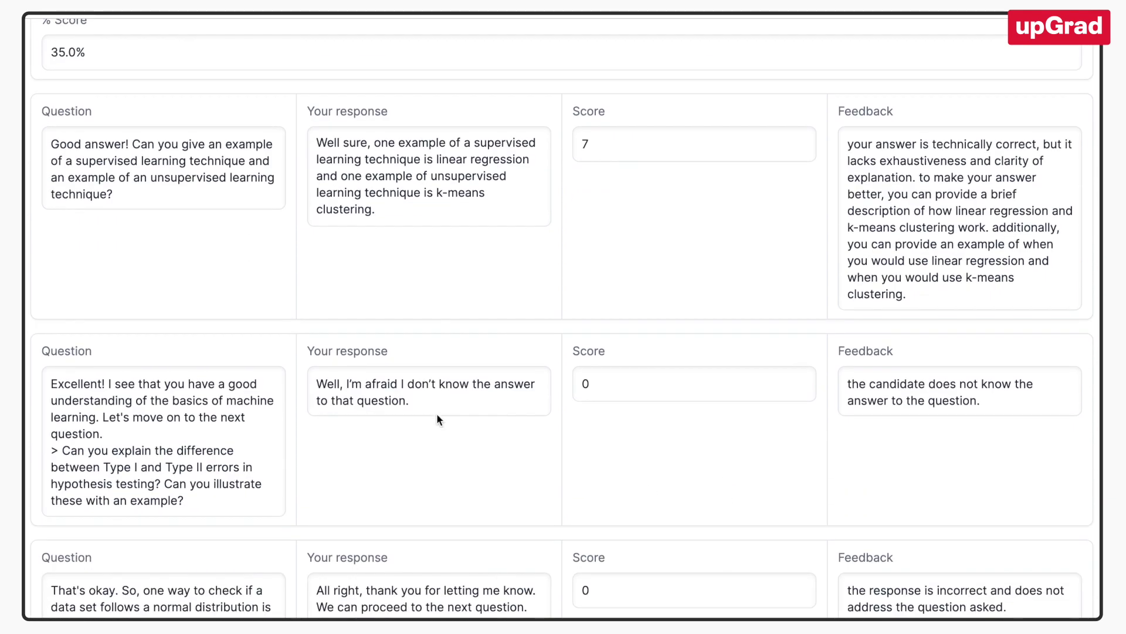
{"action": "scroll", "coordinate": [437, 413], "scroll_direction": "up", "scroll_amount": 1}
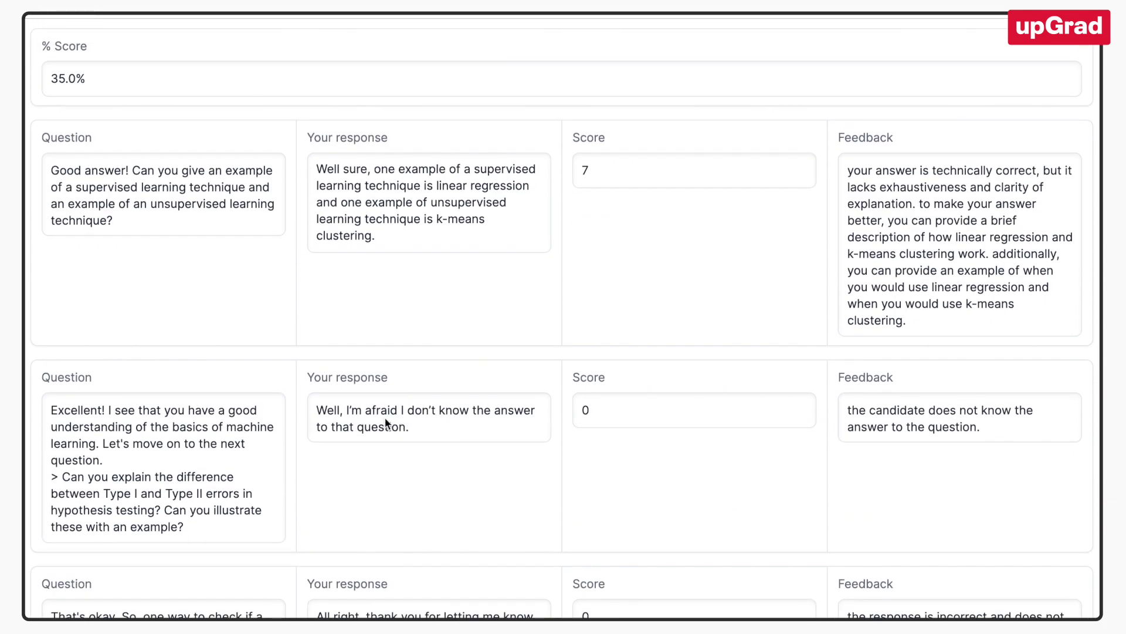
{"action": "scroll", "coordinate": [387, 421], "scroll_direction": "up", "scroll_amount": 1}
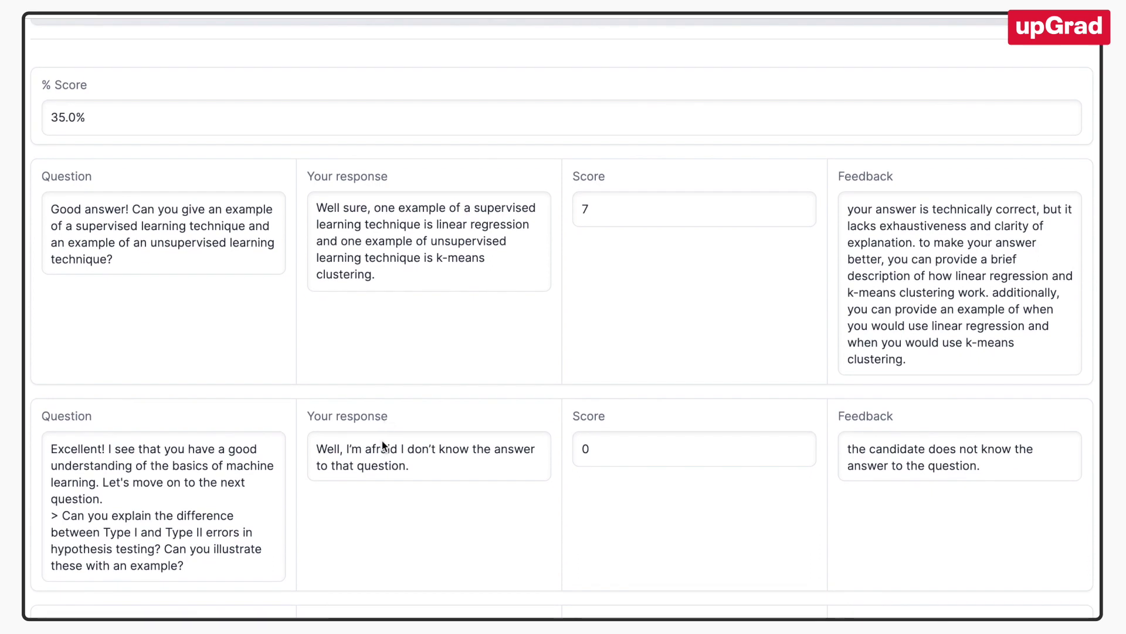
{"action": "scroll", "coordinate": [382, 441], "scroll_direction": "up", "scroll_amount": 1}
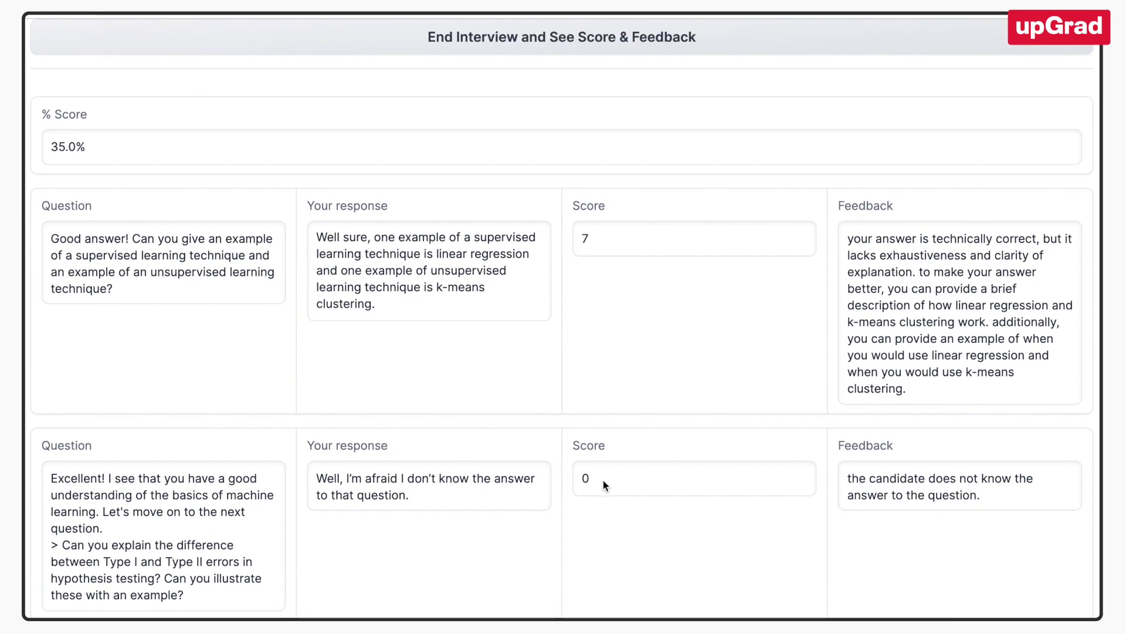